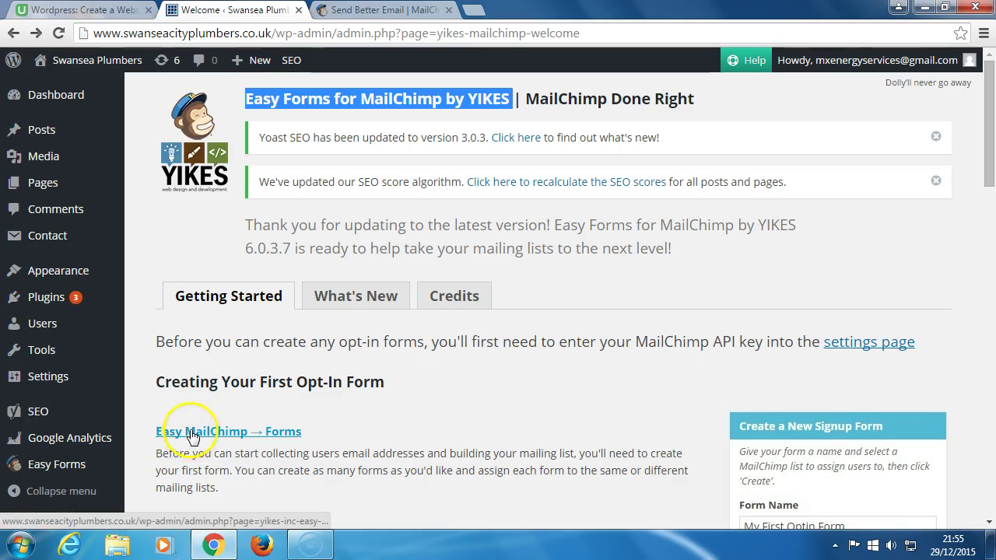
Go to Easy MailChimp's Forms page, which says an API key connection is needed first
{"action": "left_click", "coordinate": [286, 436]}
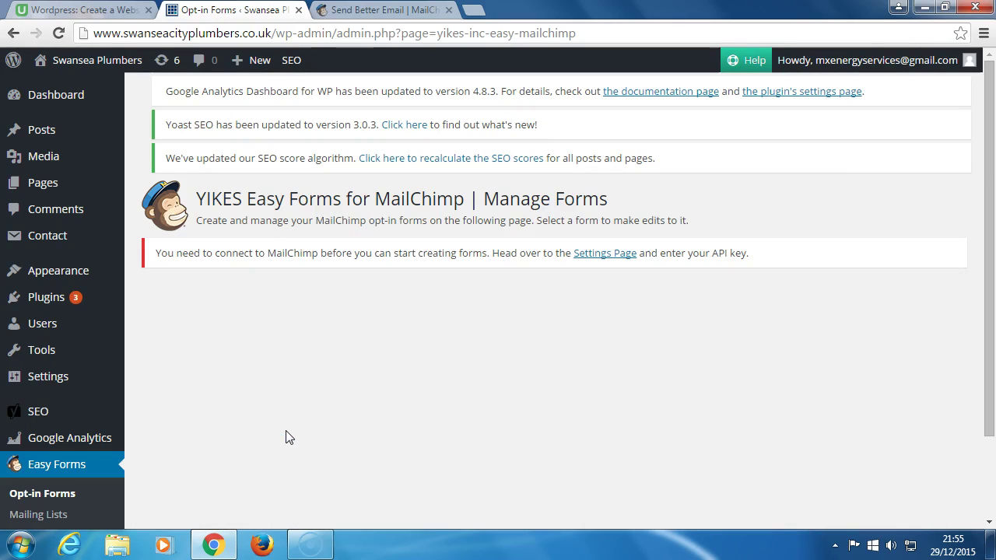
{"action": "left_click", "coordinate": [240, 295]}
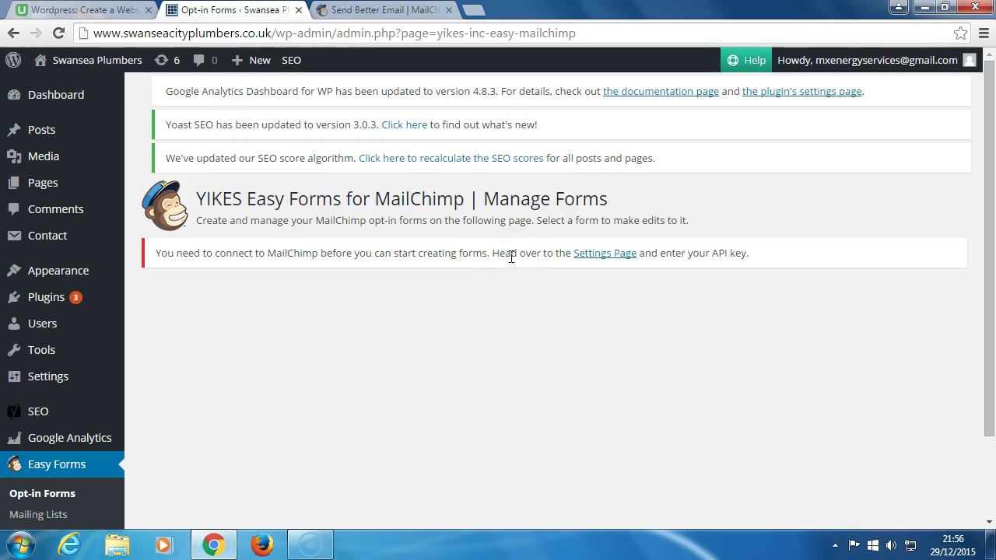
In the MailChimp tab, leave the signup page and log in to the existing account
{"action": "left_click", "coordinate": [405, 13]}
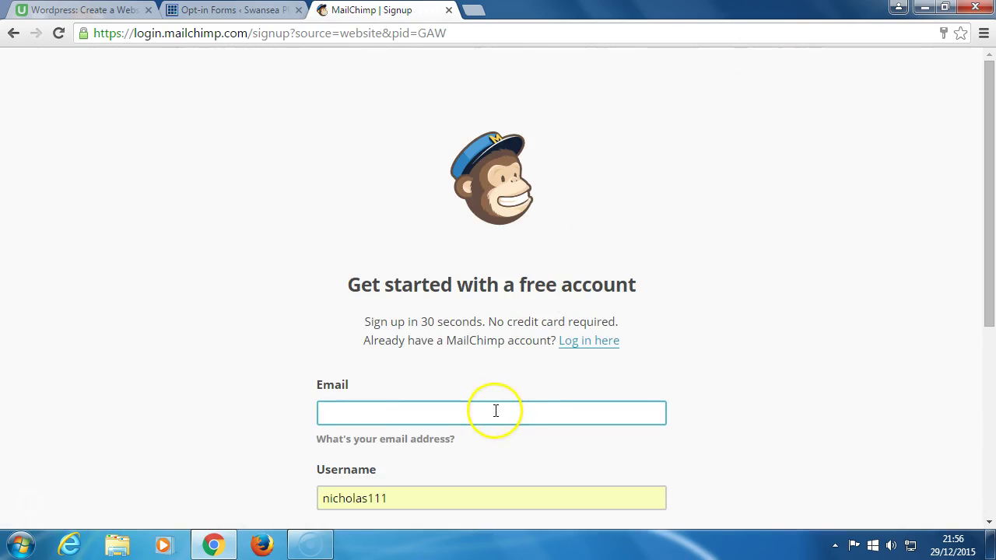
{"action": "scroll", "coordinate": [460, 488], "scroll_direction": "down", "scroll_amount": 1}
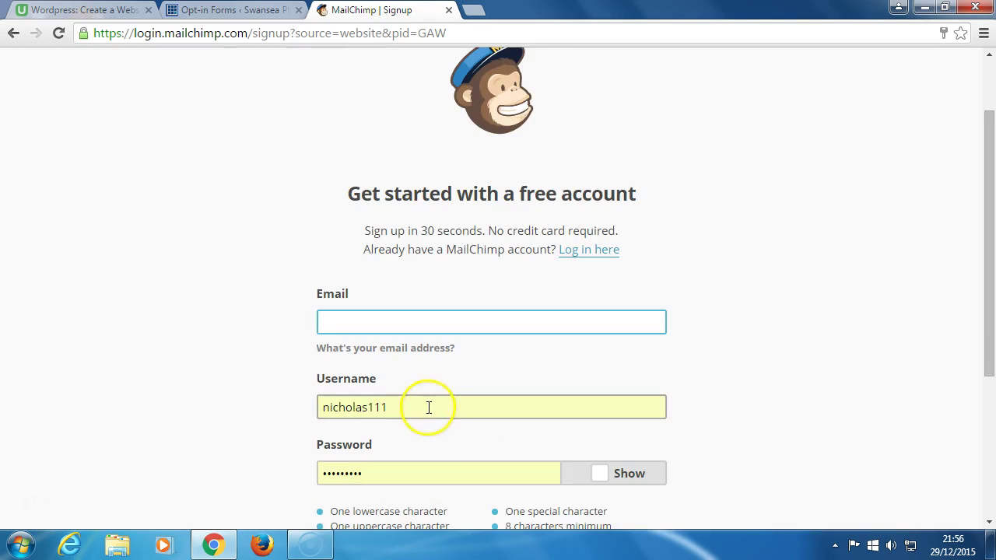
{"action": "scroll", "coordinate": [420, 472], "scroll_direction": "down", "scroll_amount": 2}
{"action": "scroll", "coordinate": [420, 482], "scroll_direction": "up", "scroll_amount": 3}
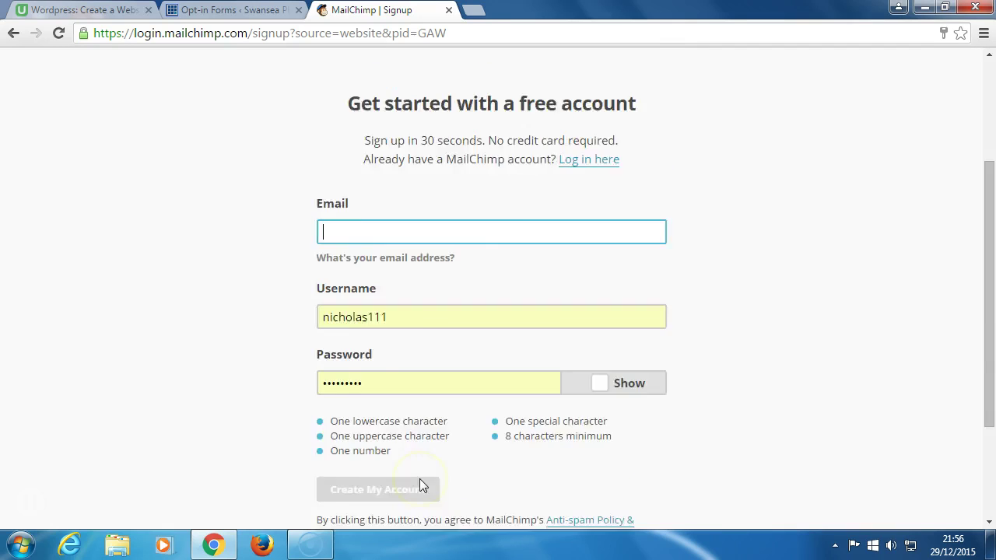
{"action": "left_click", "coordinate": [13, 32]}
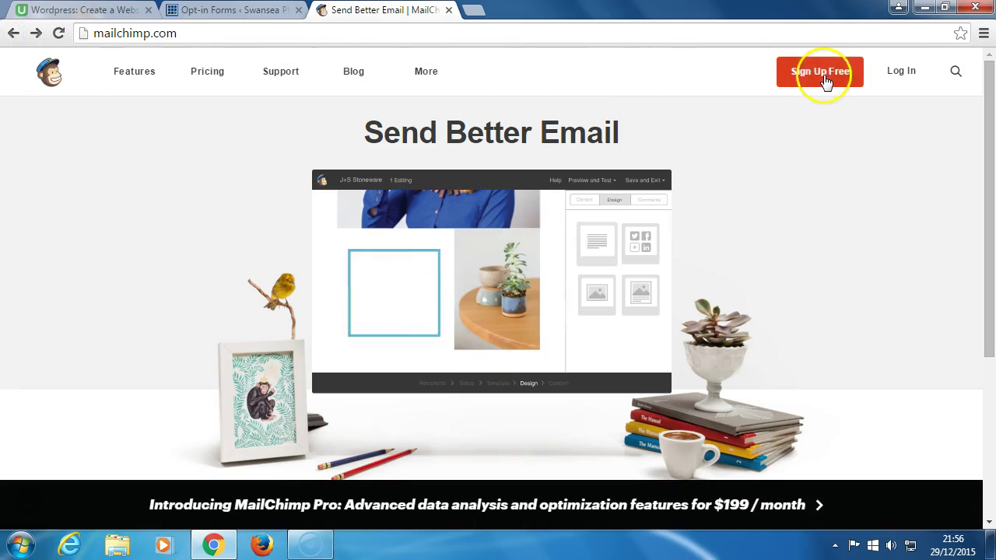
{"action": "left_click", "coordinate": [894, 73]}
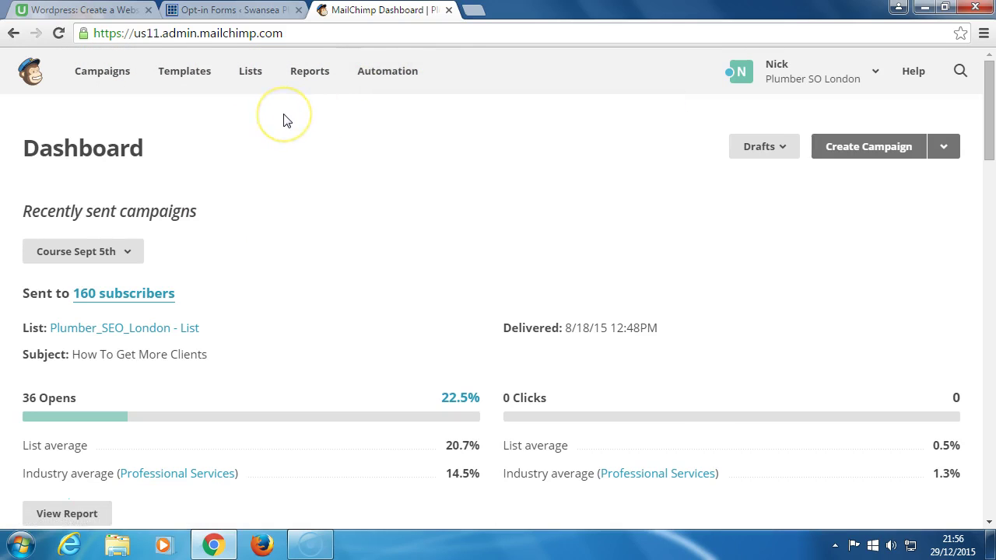
Go through Lists to the account menu's Account overview, then expand the Extras menu
{"action": "left_click", "coordinate": [249, 72]}
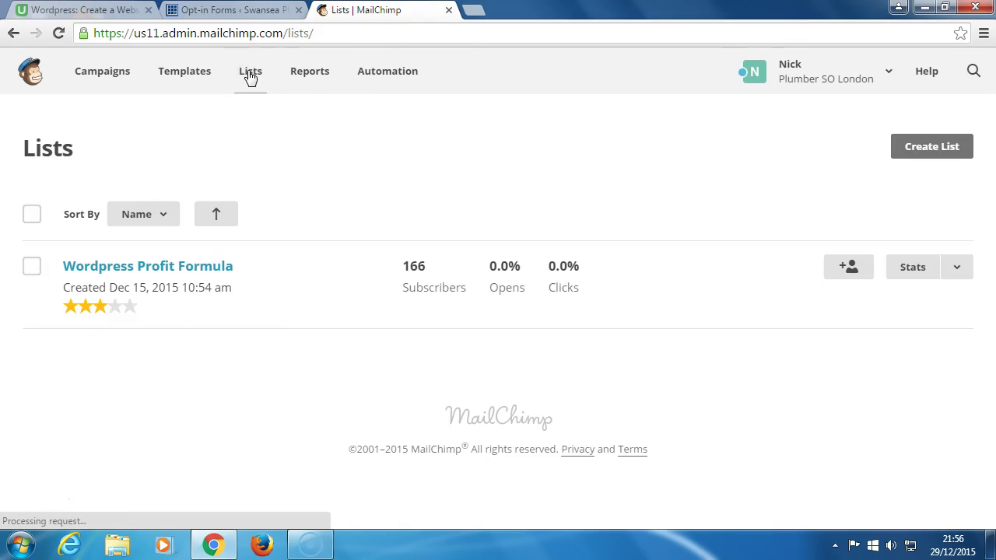
{"action": "left_click", "coordinate": [180, 226]}
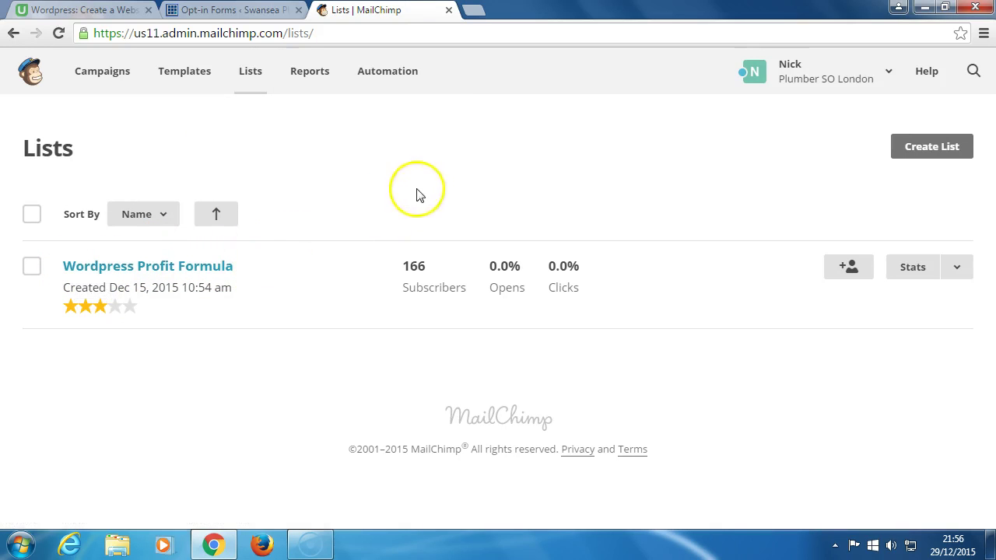
{"action": "left_click", "coordinate": [794, 80]}
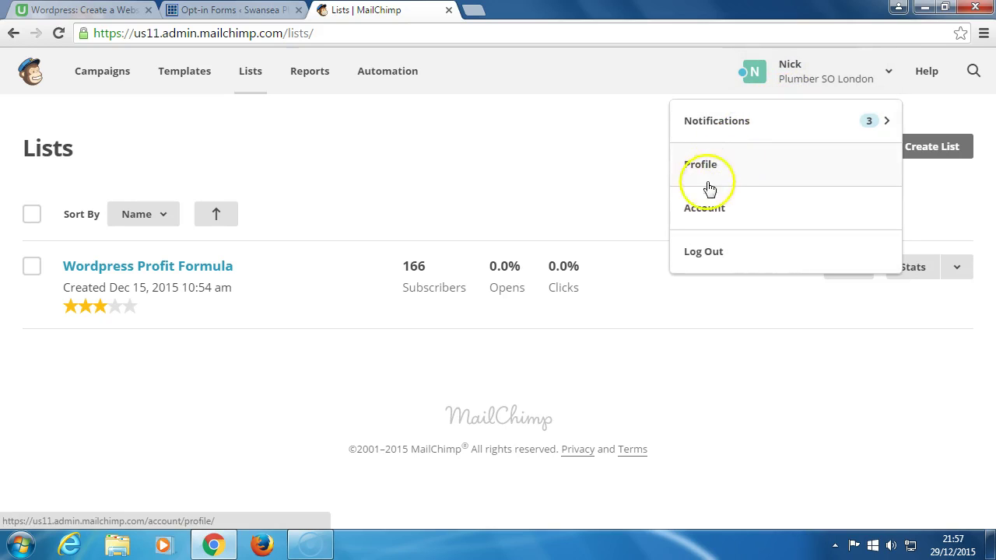
{"action": "left_click", "coordinate": [704, 211]}
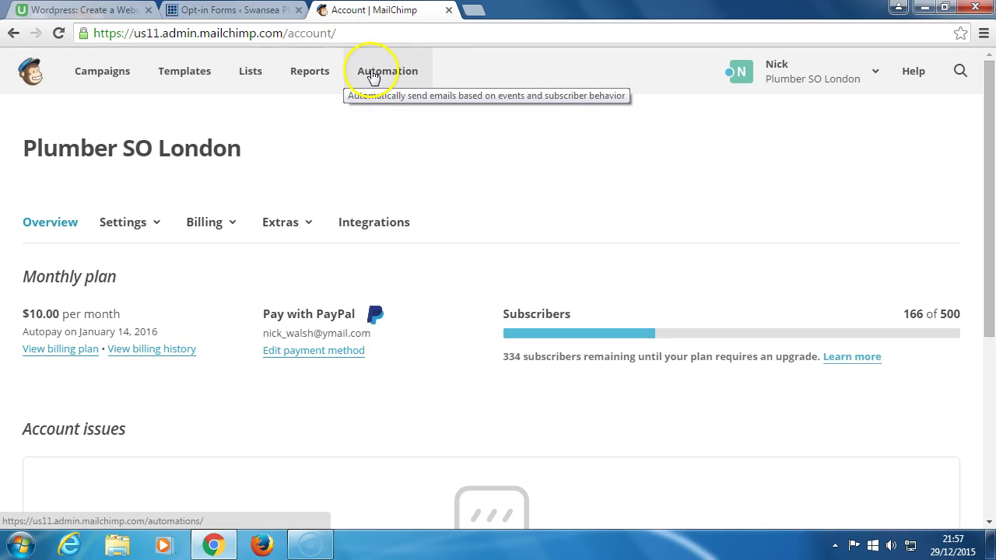
{"action": "left_click", "coordinate": [299, 227]}
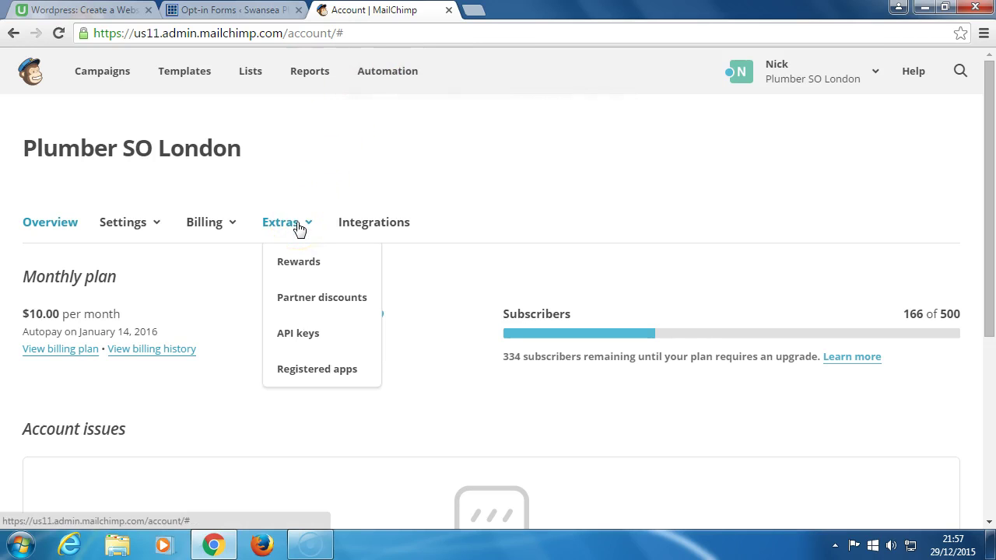
Choose Extras > API keys, then select and copy the existing key under Your API keys
{"action": "left_click", "coordinate": [298, 332]}
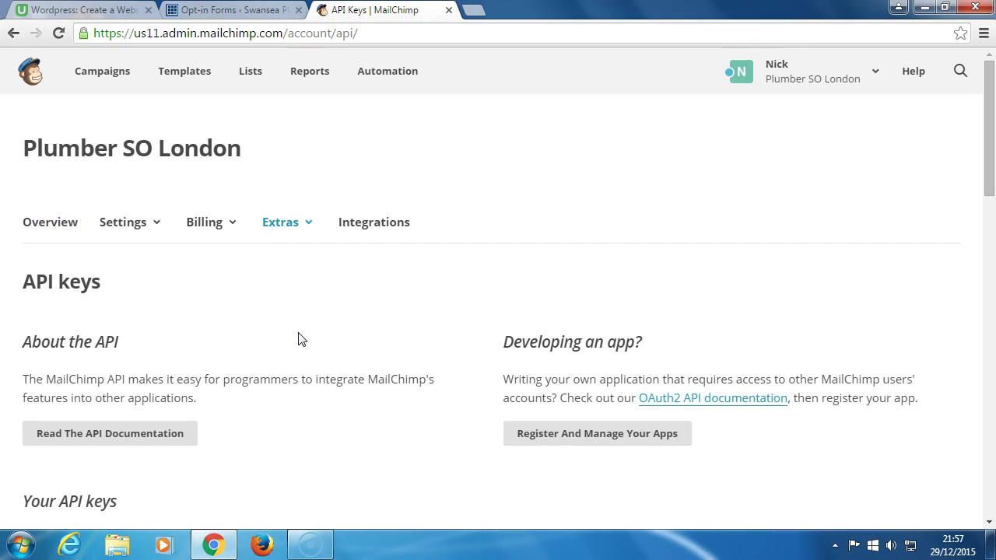
{"action": "scroll", "coordinate": [301, 339], "scroll_direction": "down", "scroll_amount": 1}
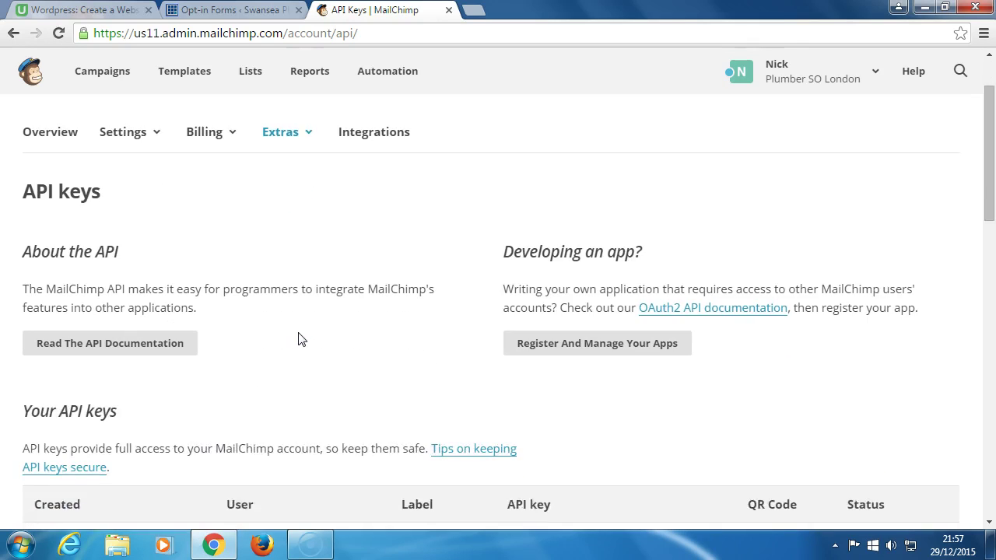
{"action": "scroll", "coordinate": [301, 339], "scroll_direction": "down", "scroll_amount": 1}
{"action": "scroll", "coordinate": [301, 339], "scroll_direction": "down", "scroll_amount": 1}
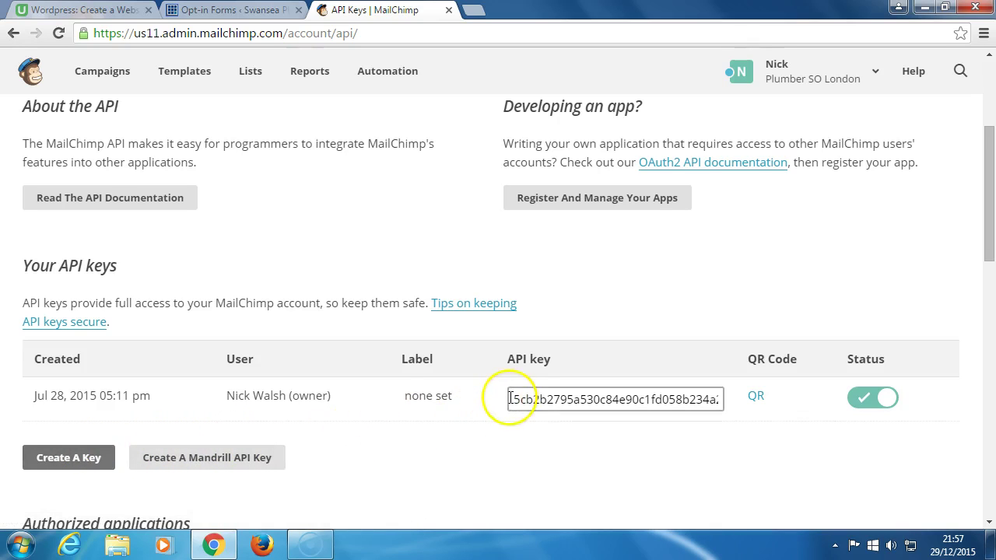
{"action": "left_click_drag", "start_coordinate": [510, 399], "coordinate": [777, 416]}
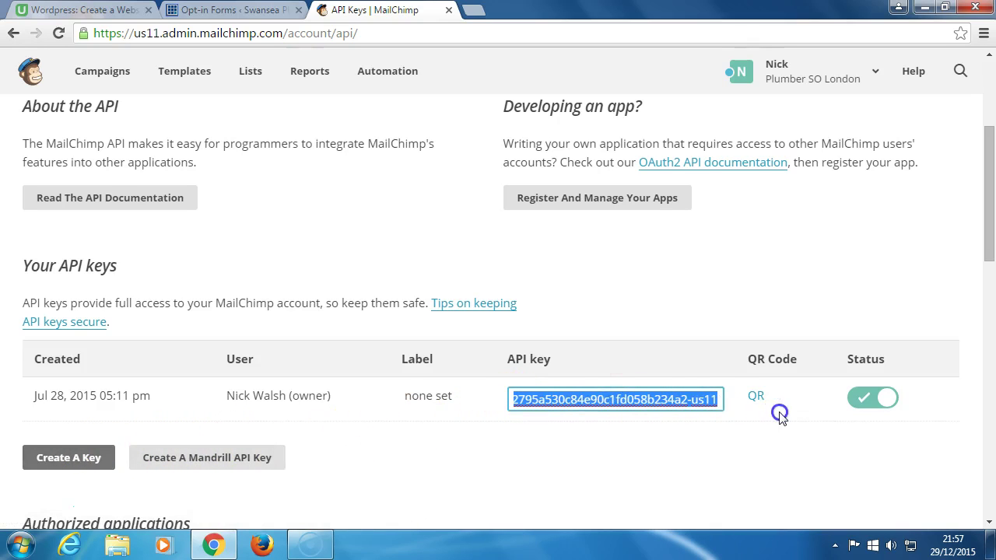
{"action": "right_click", "coordinate": [695, 400]}
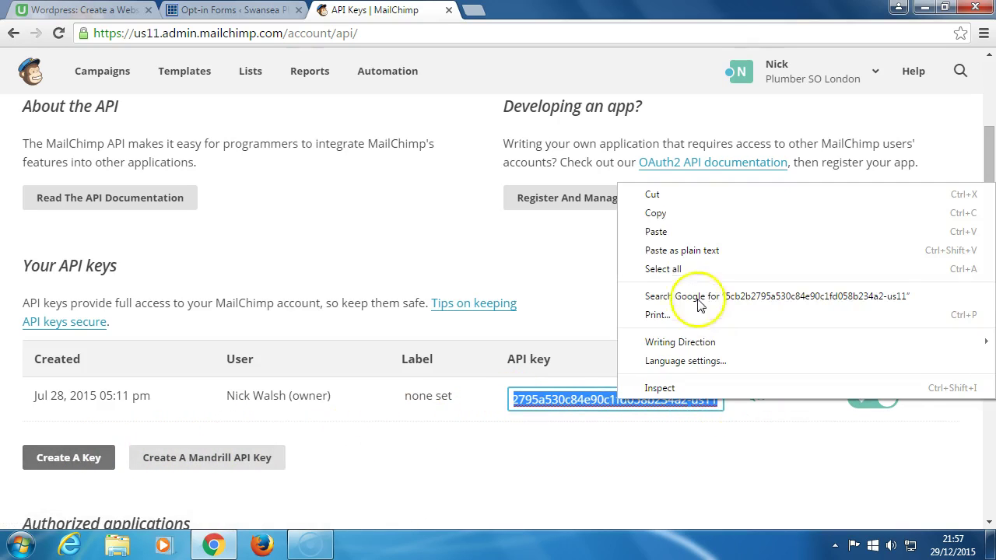
{"action": "left_click", "coordinate": [660, 217]}
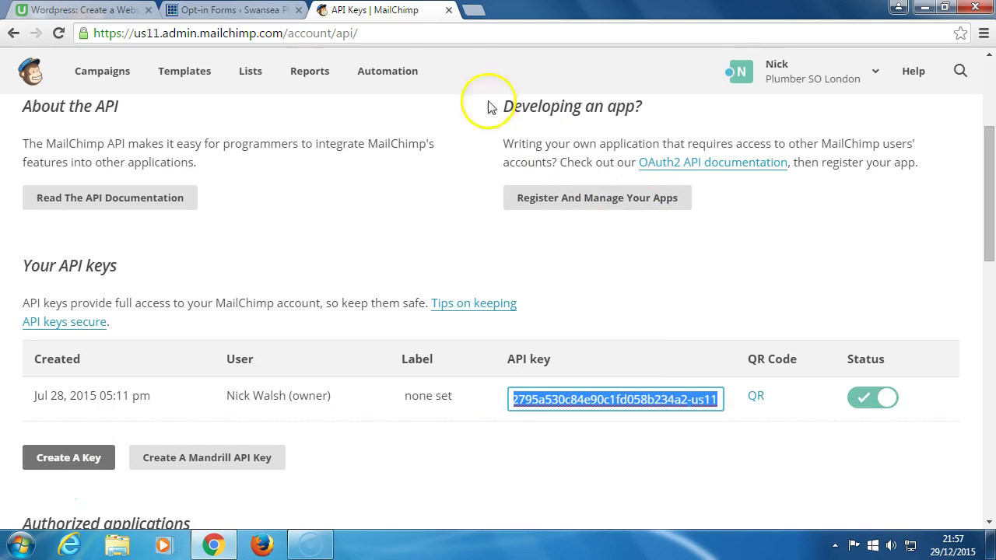
Paste the copied key into the Easy Forms settings' API Key field and save the changes
{"action": "left_click", "coordinate": [236, 11]}
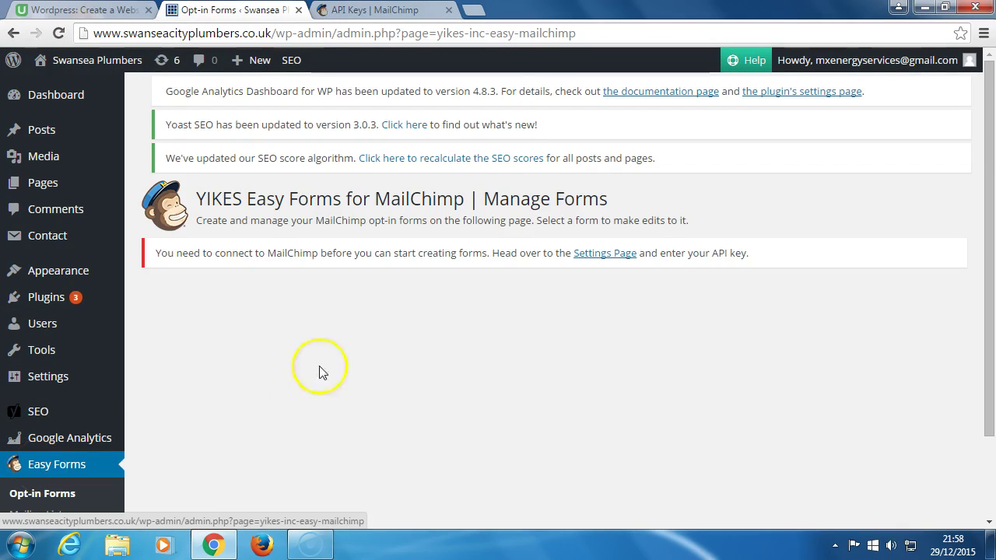
{"action": "left_click", "coordinate": [591, 255]}
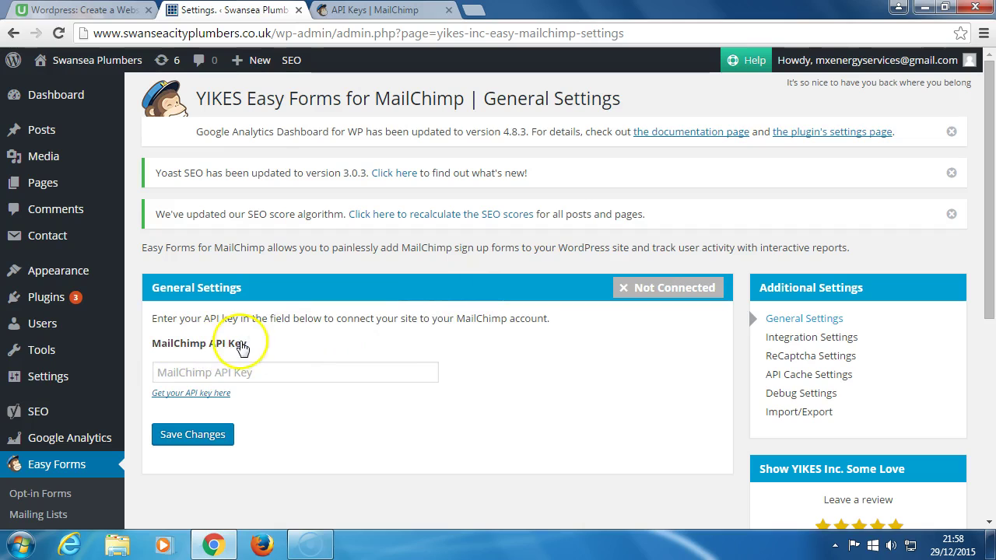
{"action": "left_click", "coordinate": [210, 372]}
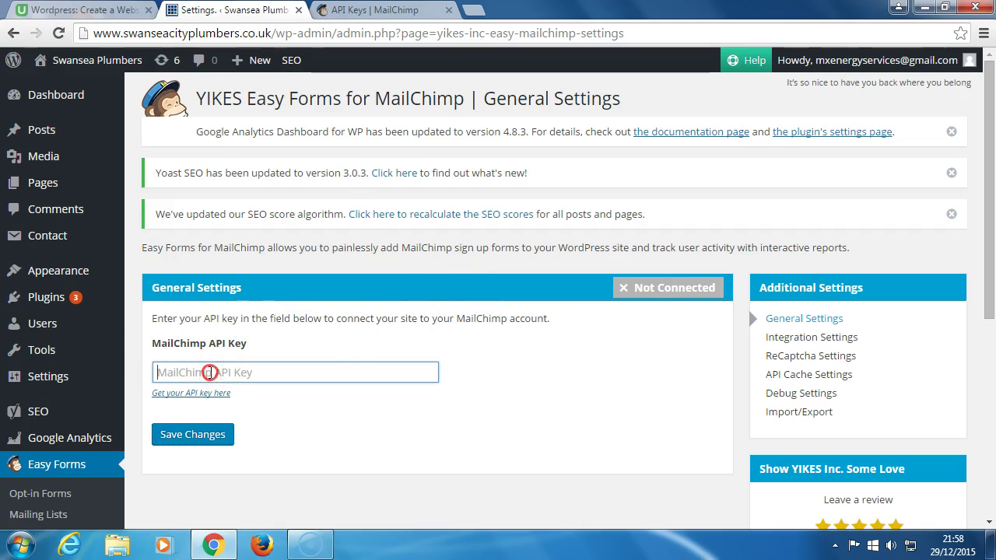
{"action": "right_click", "coordinate": [209, 373]}
{"action": "left_click", "coordinate": [258, 245]}
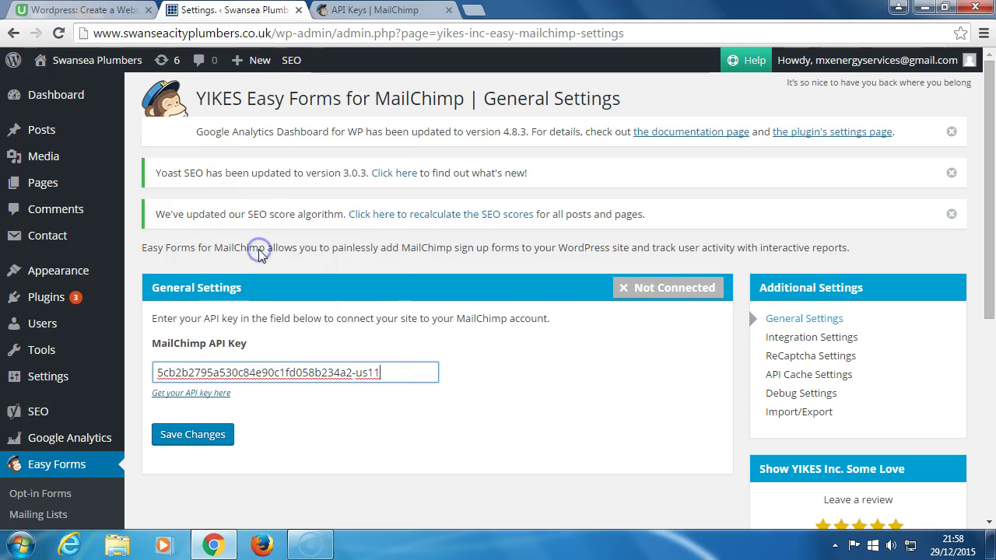
{"action": "left_click", "coordinate": [199, 439]}
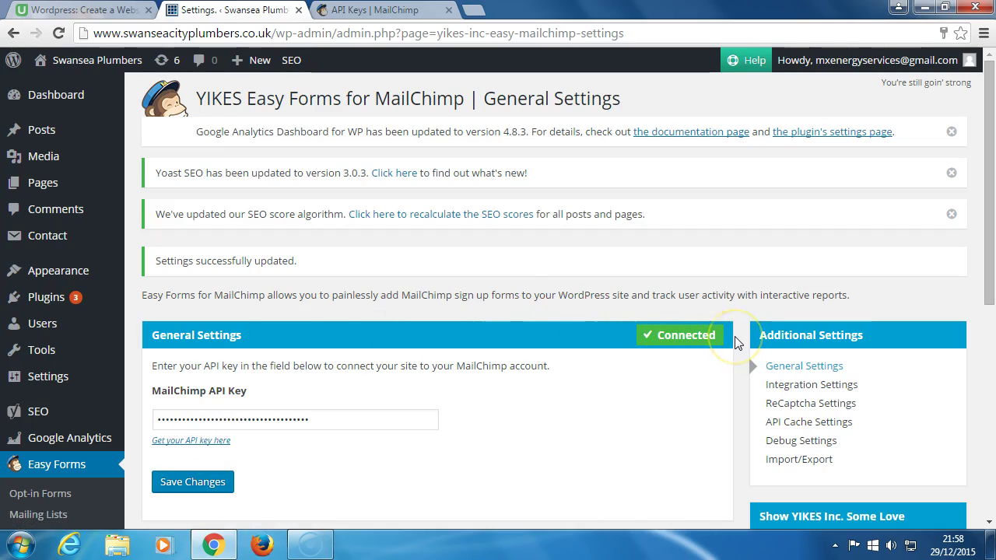
{"action": "left_click", "coordinate": [643, 307]}
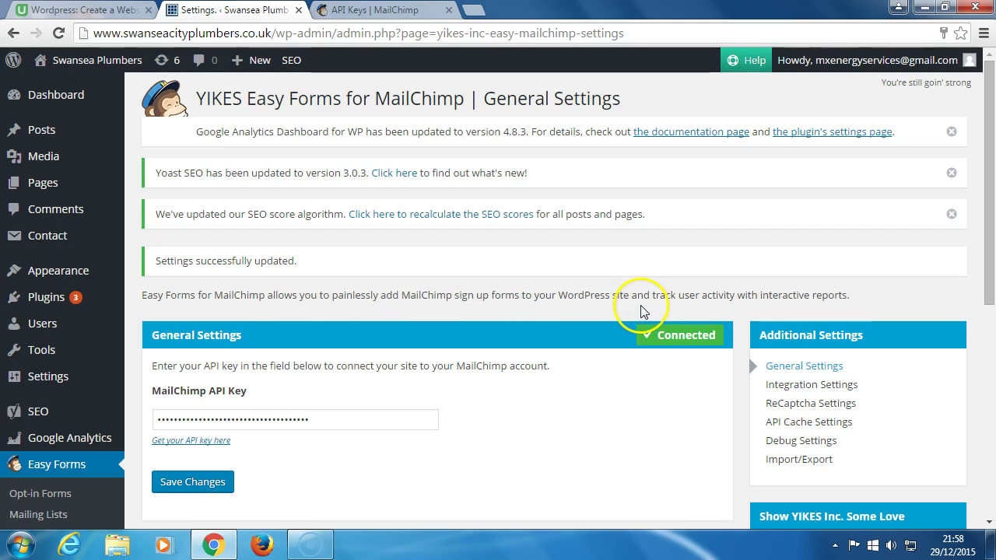
{"action": "left_click", "coordinate": [418, 11]}
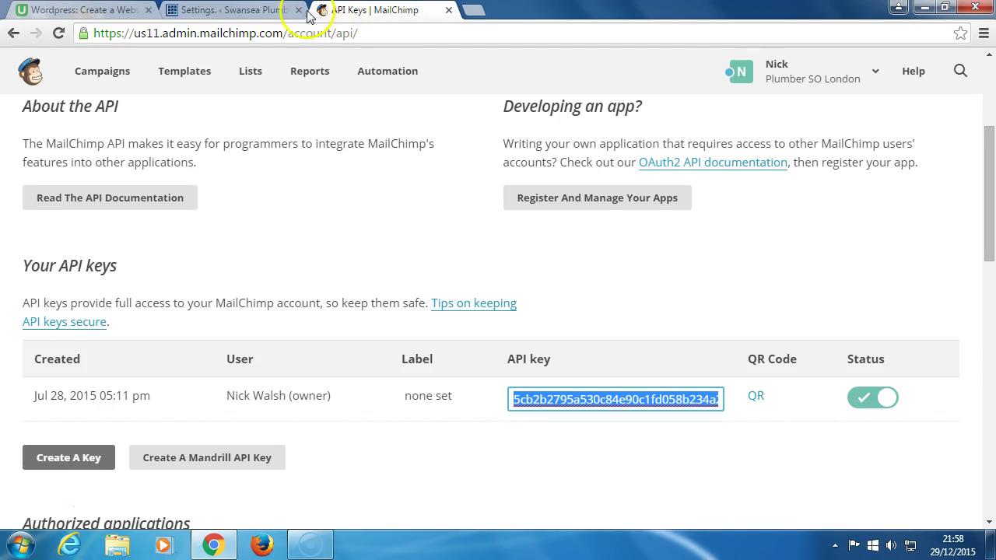
{"action": "left_click", "coordinate": [256, 11]}
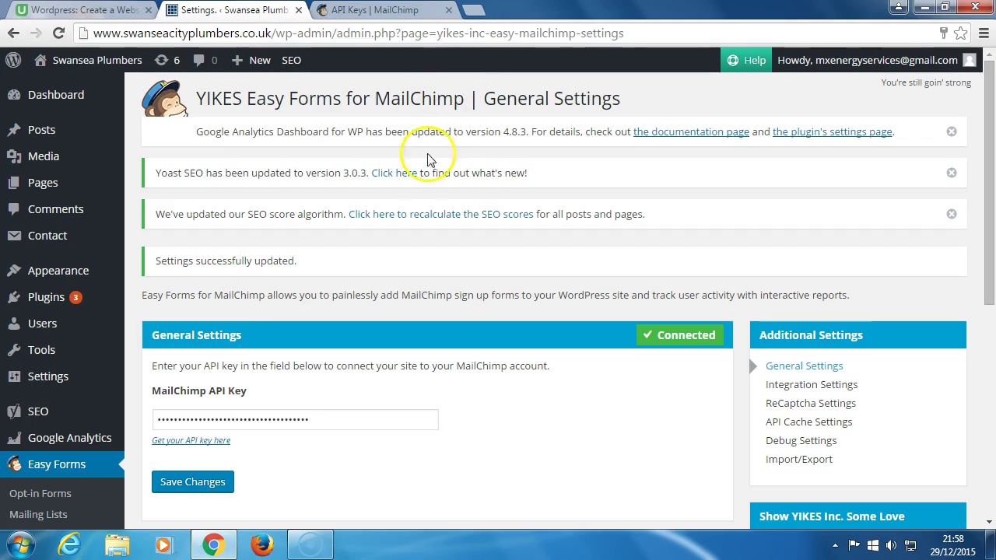
{"action": "scroll", "coordinate": [319, 424], "scroll_direction": "down", "scroll_amount": 2}
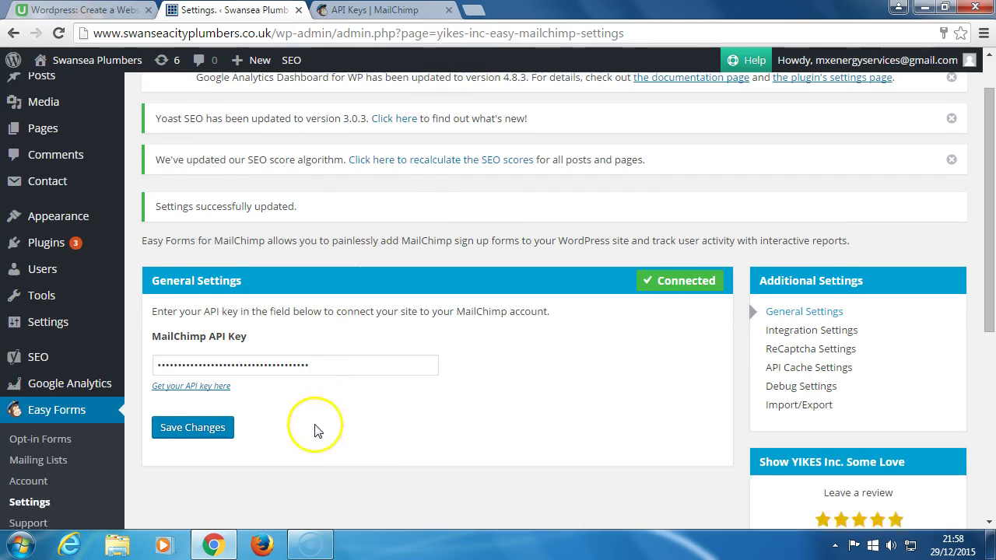
{"action": "left_click", "coordinate": [203, 398]}
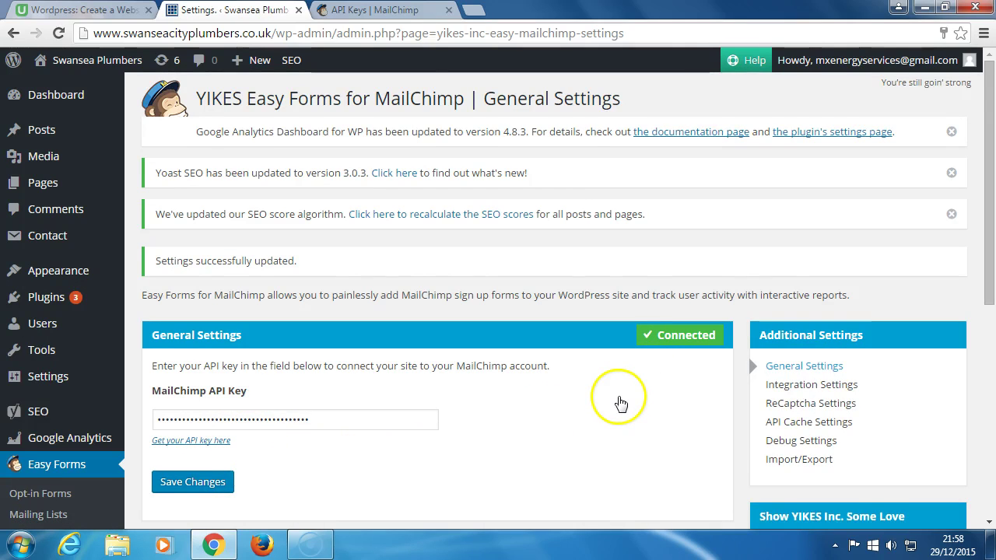
{"action": "scroll", "coordinate": [620, 402], "scroll_direction": "down", "scroll_amount": 2}
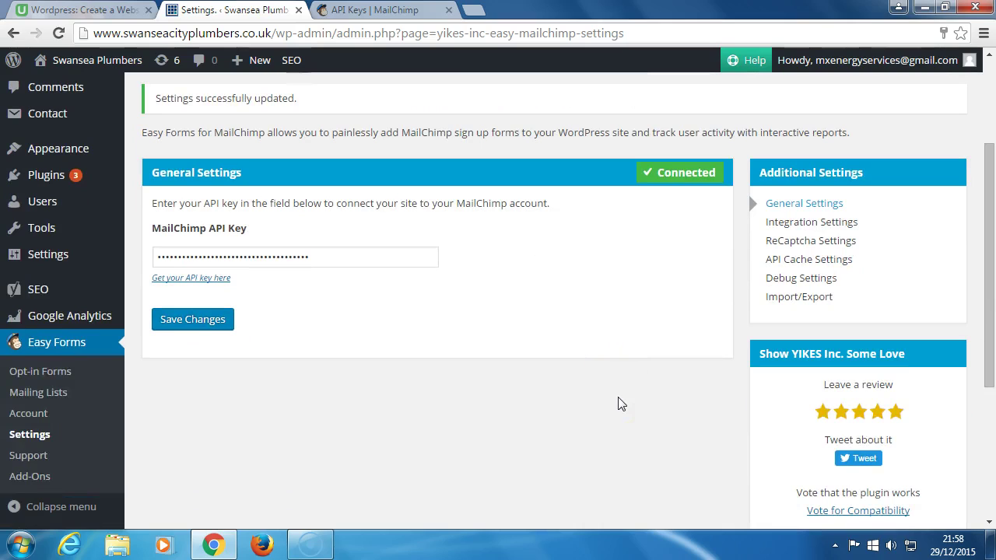